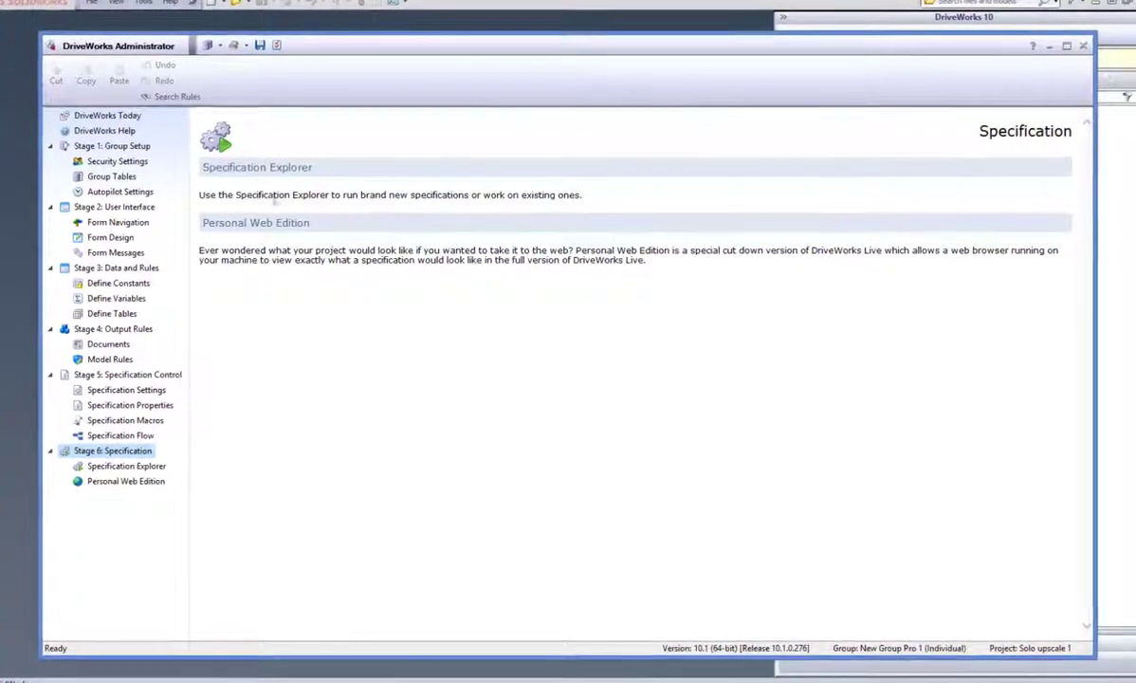
Step: Browse the Price, Sizes, Style and Info form layouts in Form Design, then minimize the Administrator
left_click(131, 239)
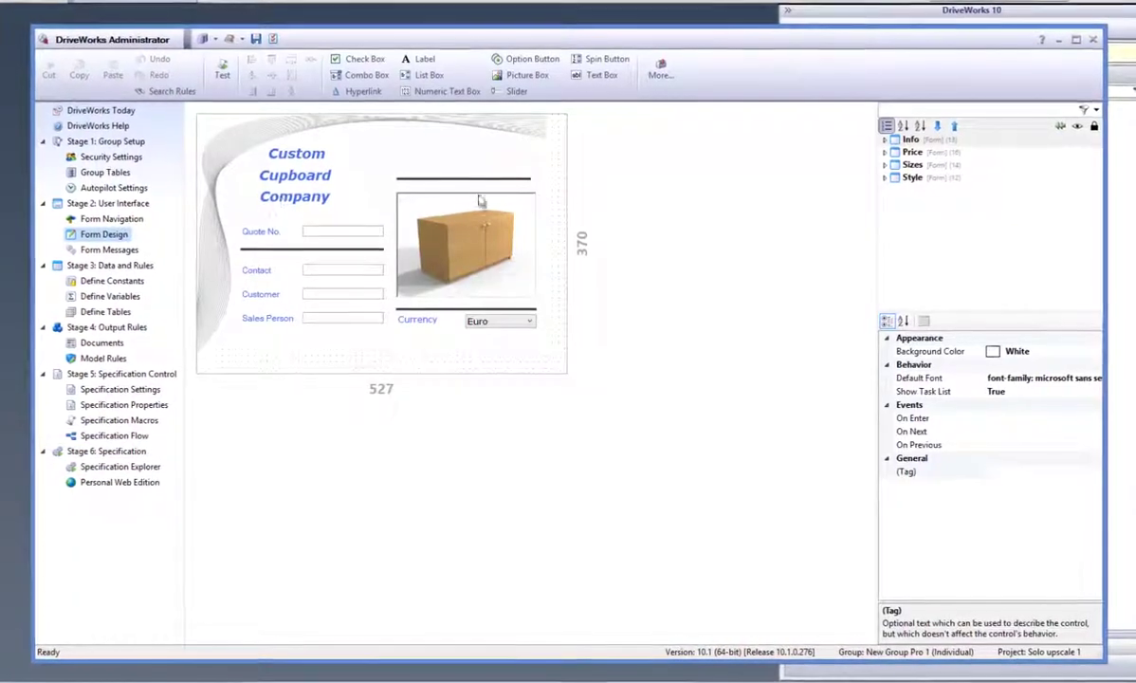
left_click(916, 149)
left_click(916, 162)
left_click(922, 171)
left_click(920, 133)
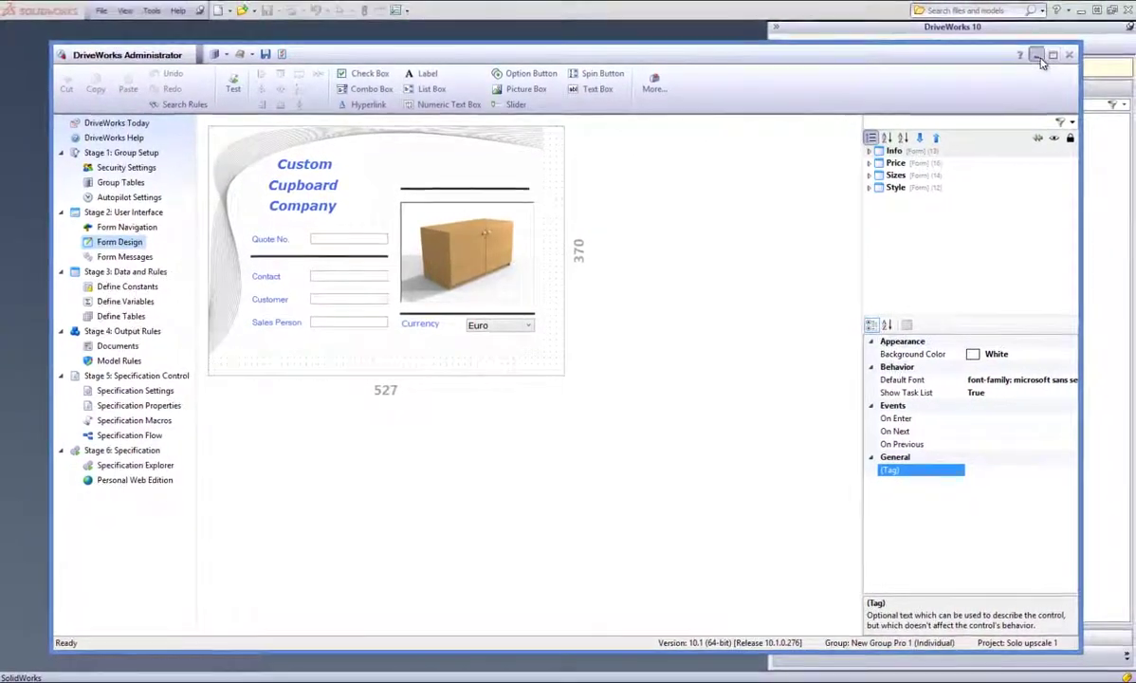
left_click(1038, 55)
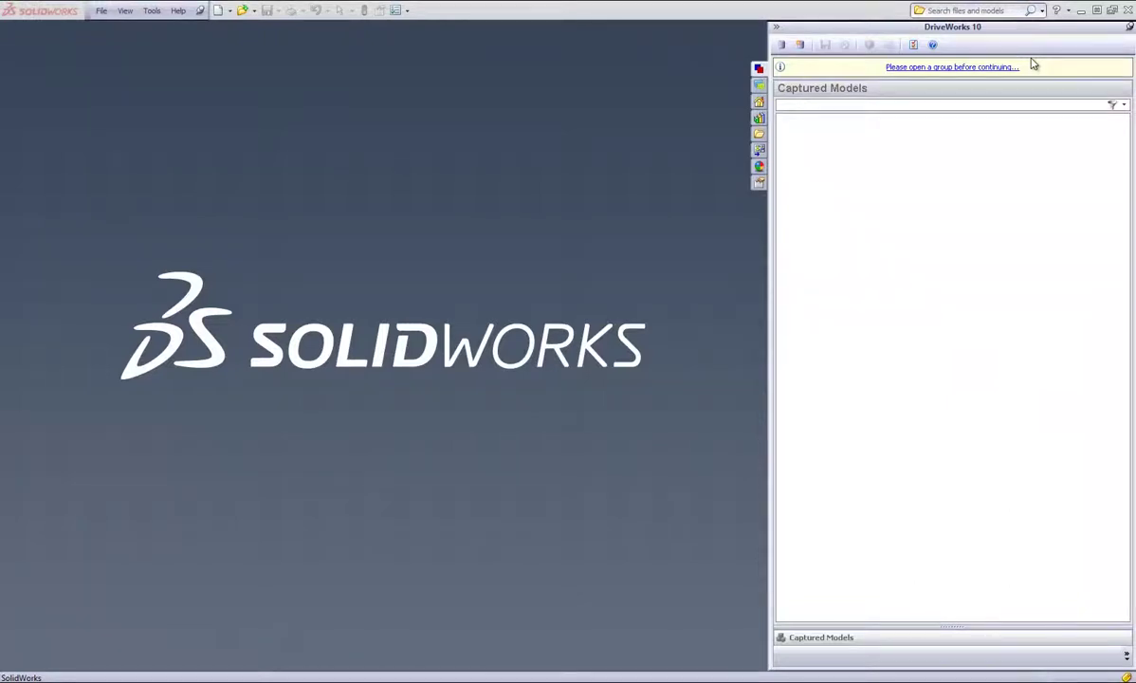
Step: Open and log on to the New Group Pro 1 DriveWorks group
left_click(781, 45)
left_click(729, 471)
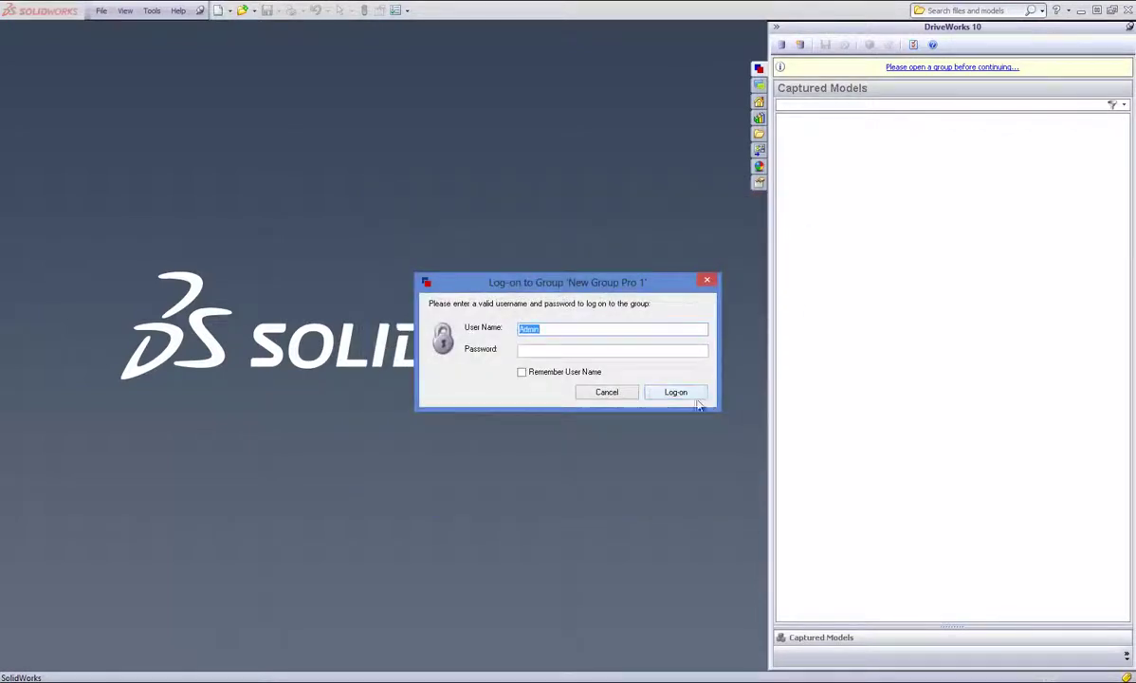
left_click(666, 392)
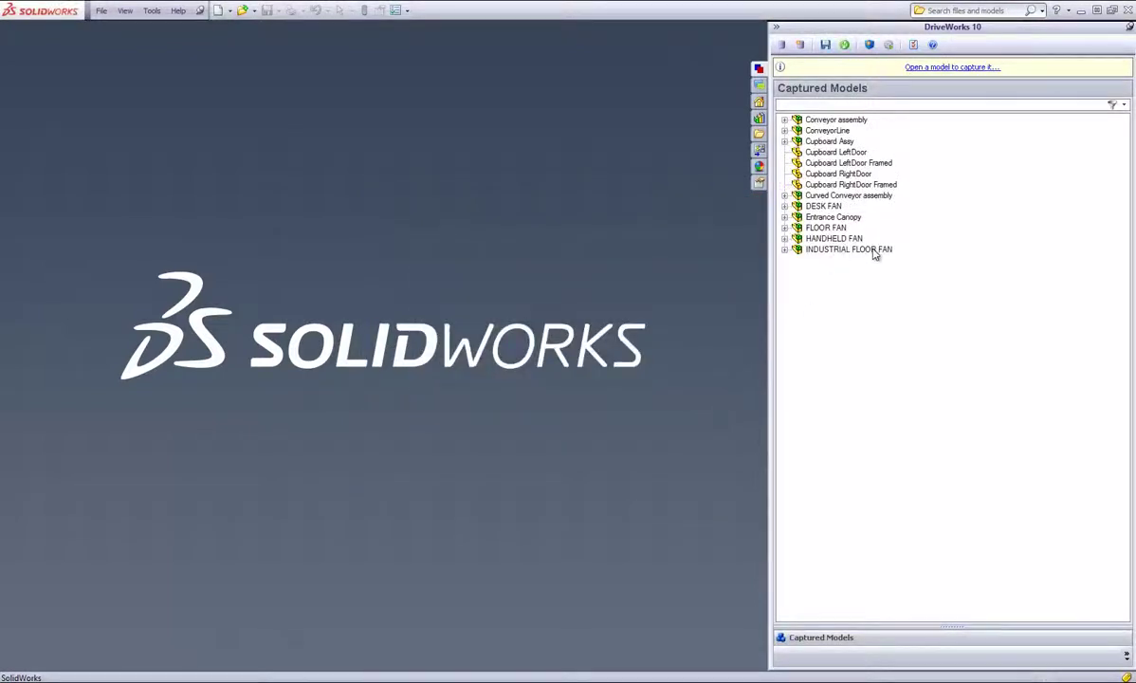
Step: Start a new specification from the Solo upscale 1 project
left_click(889, 46)
left_click(516, 391)
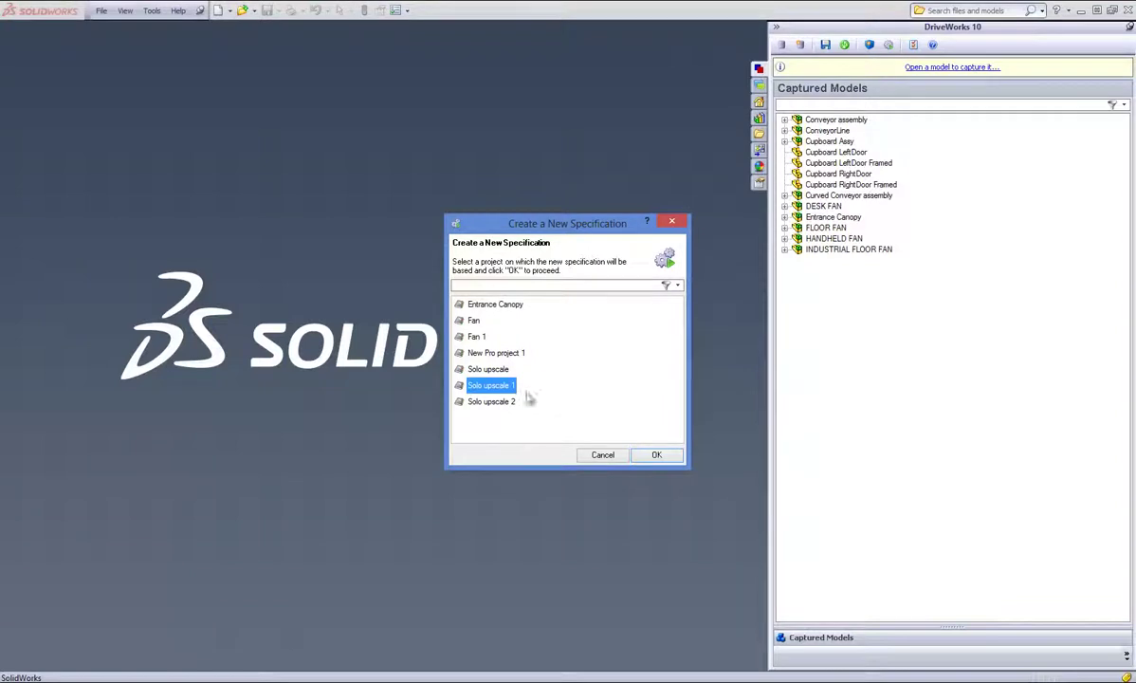
left_click(669, 458)
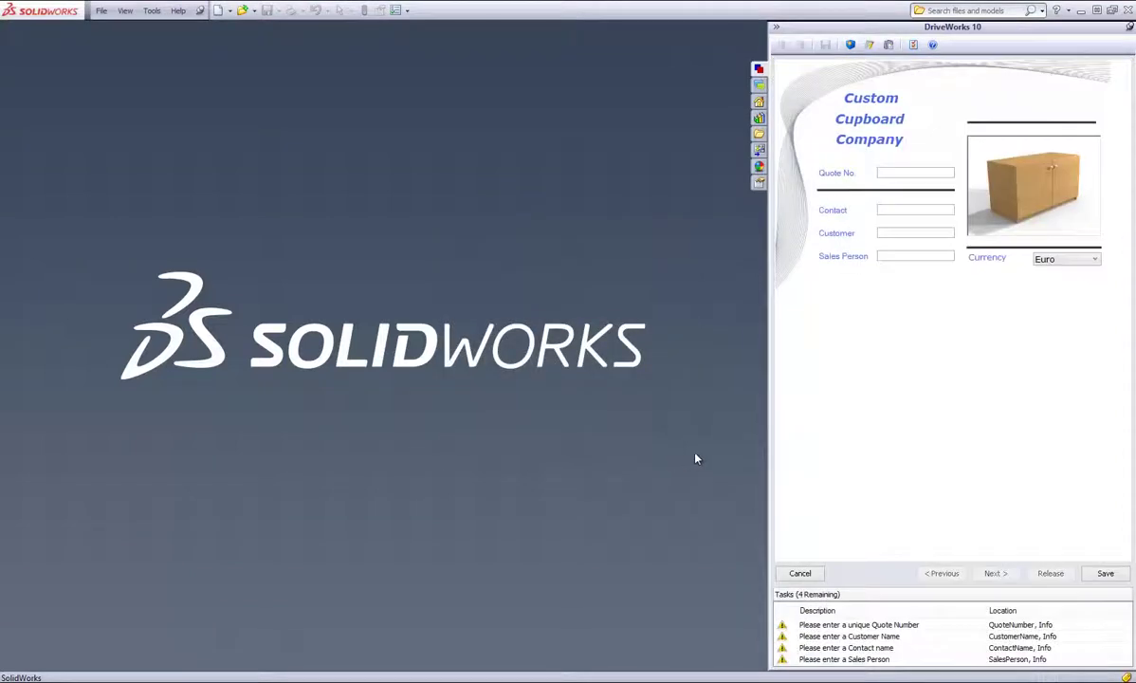
Step: Enter the quote number, contact name, customer DriveWorks, sales person's name and US Dollar currency
left_click(888, 172)
type("DW125")
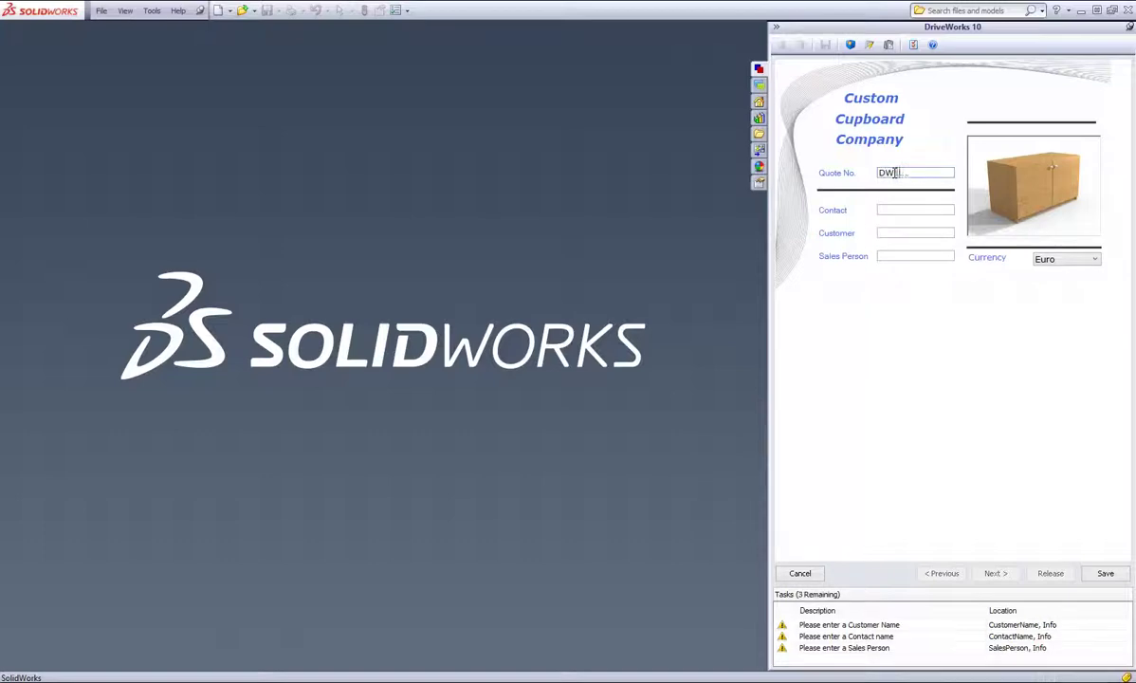
left_click(935, 212)
type("Robert")
left_click(927, 233)
type("Drive")
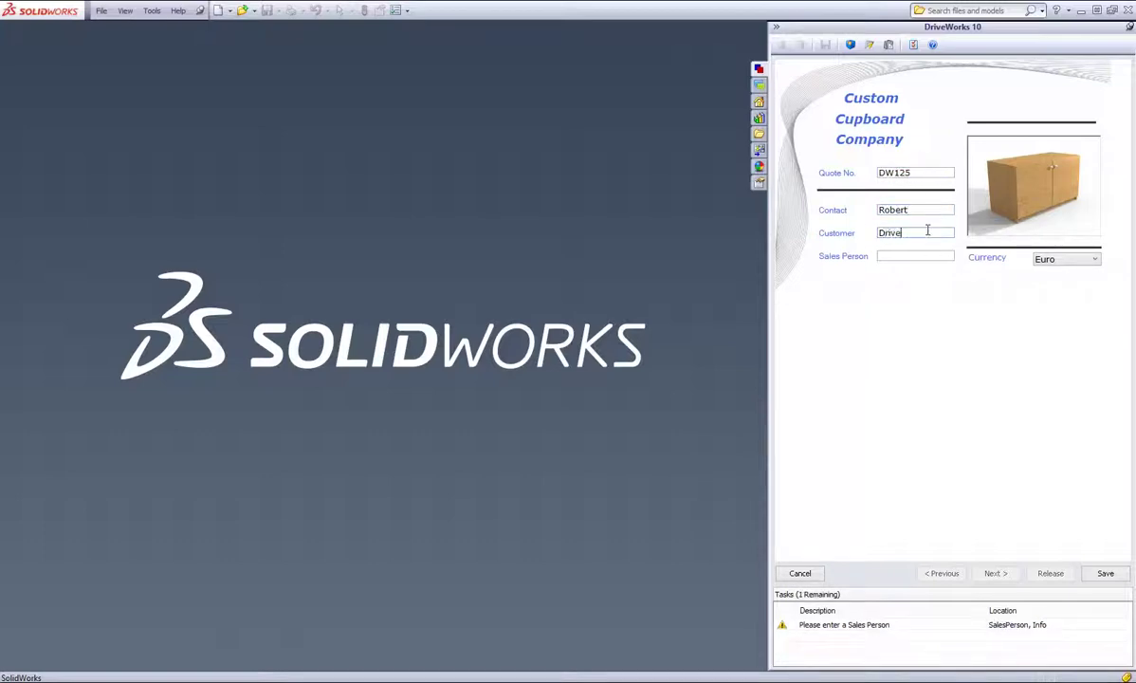
type("Works")
key("Tab")
type("Mark")
left_click(1066, 259)
left_click(1052, 269)
left_click(1006, 572)
Step: Set the cupboard depth to 300 with Glass door style
double_click(918, 230)
type("300")
left_click(945, 265)
left_click(927, 304)
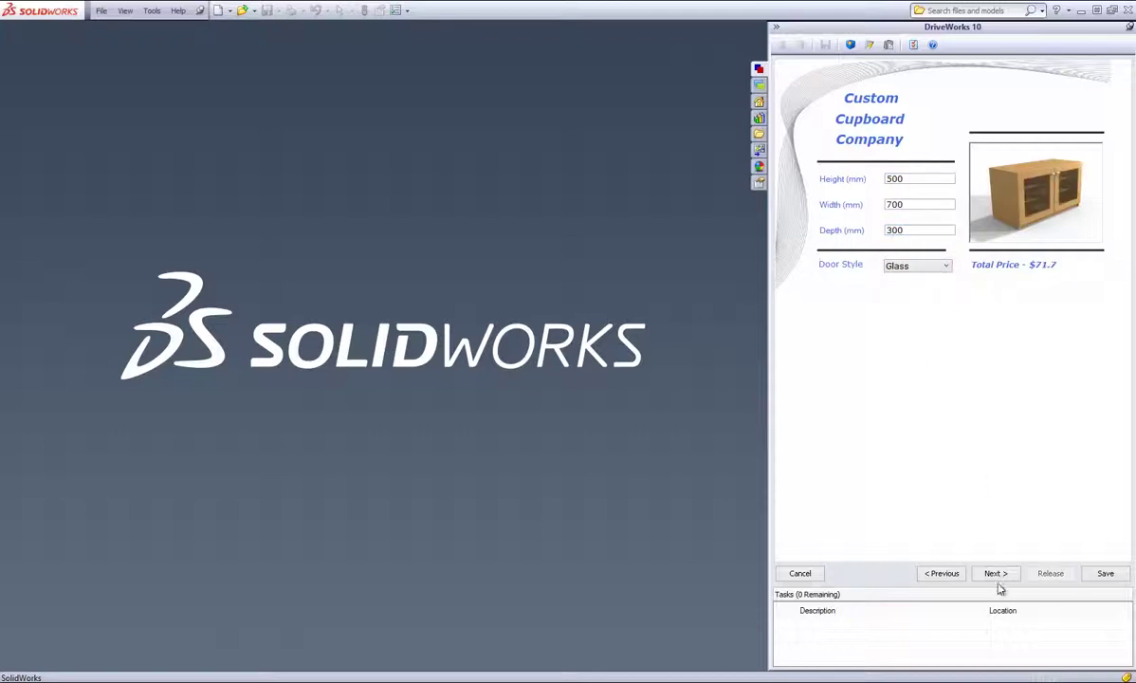
double_click(905, 203)
left_click(1005, 574)
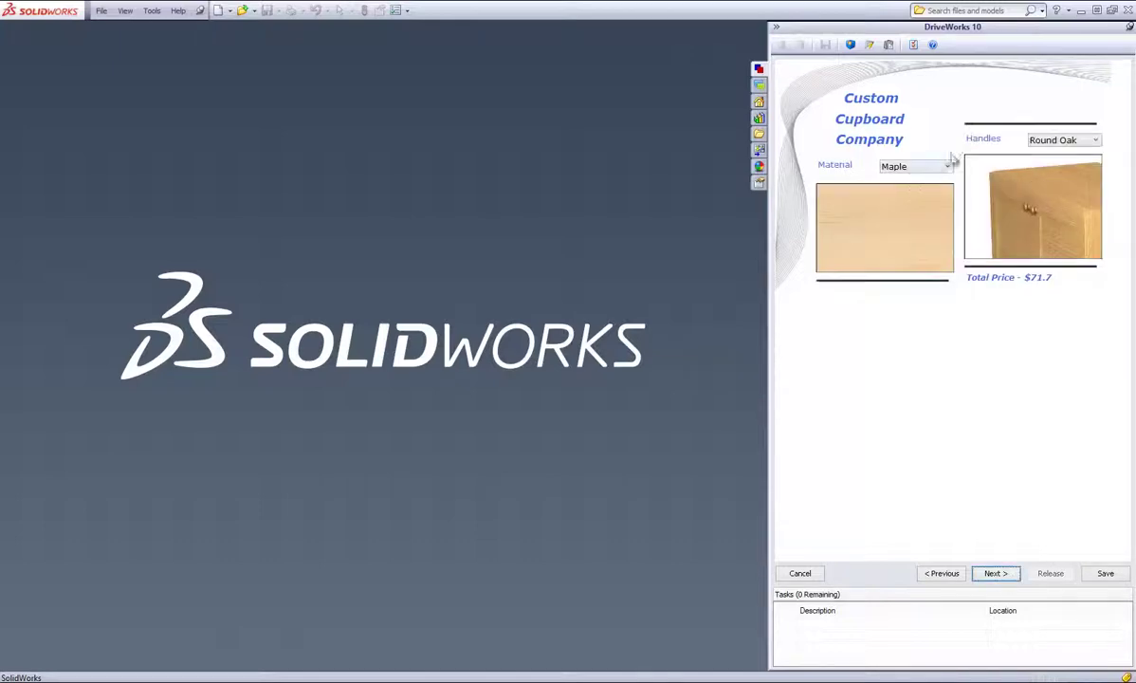
Step: Choose D Style handles and Oak material, then advance to the pricing breakdown
left_click(1067, 140)
left_click(1042, 165)
left_click(937, 167)
left_click(913, 193)
left_click(994, 573)
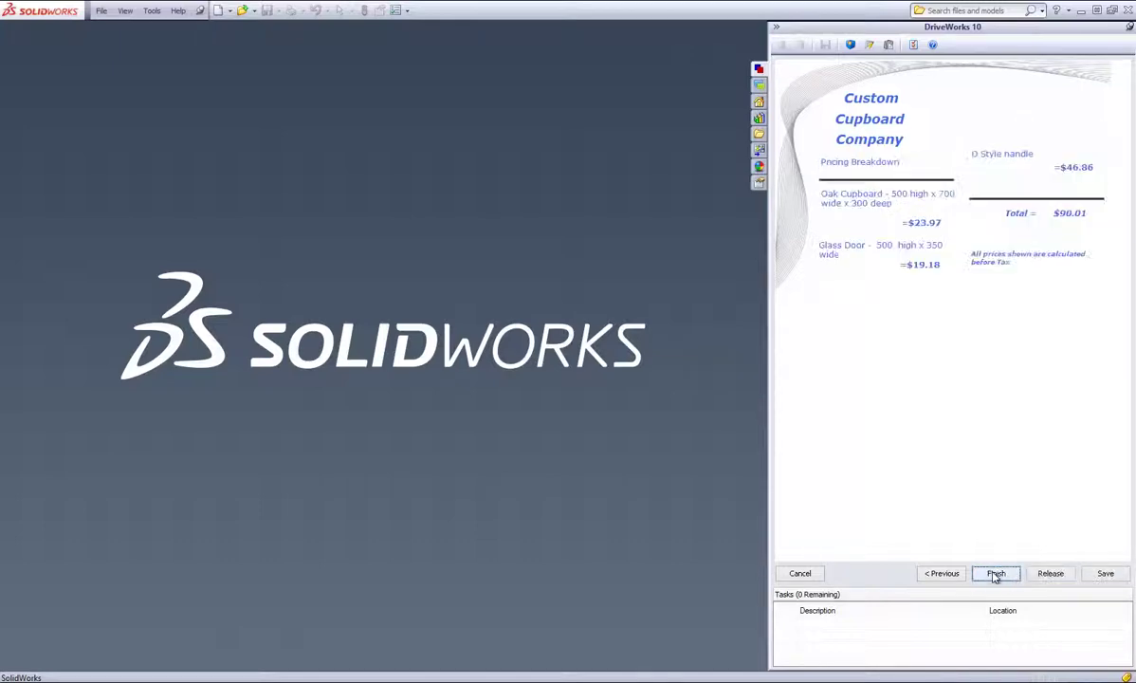
Step: Finish the specification, keeping Save models, Generate drawings and Open results folder enabled
left_click(996, 573)
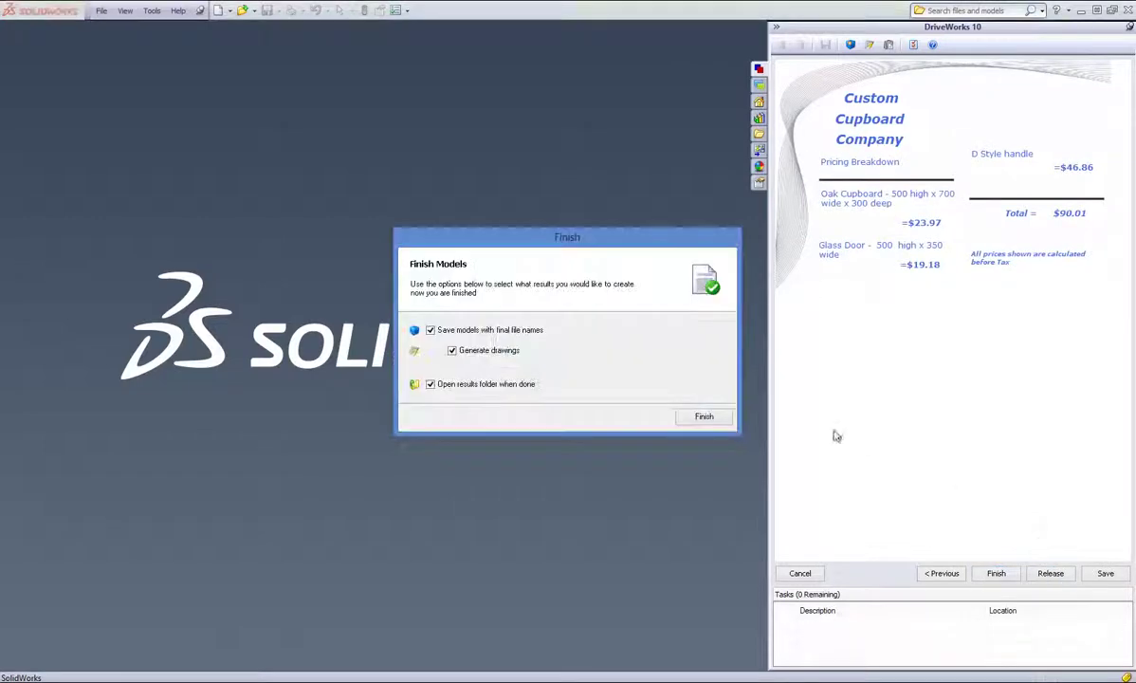
left_click(718, 421)
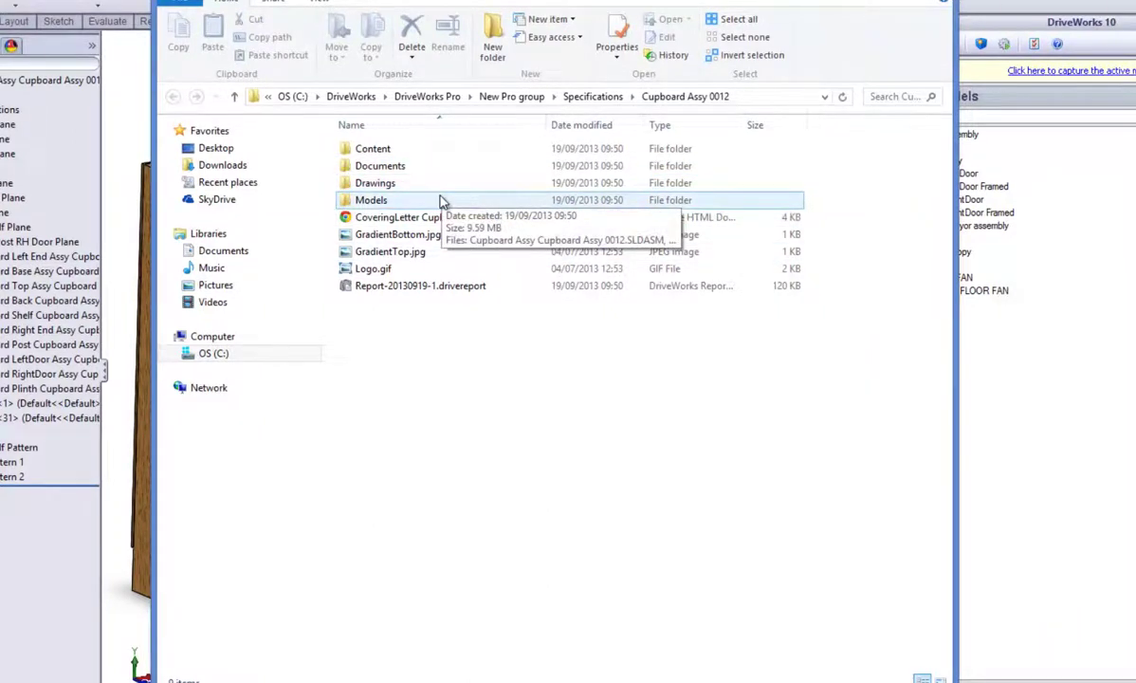
Step: Inspect the Models, Documents and Content folders of Cupboard Assy 0012, then close Explorer
double_click(440, 201)
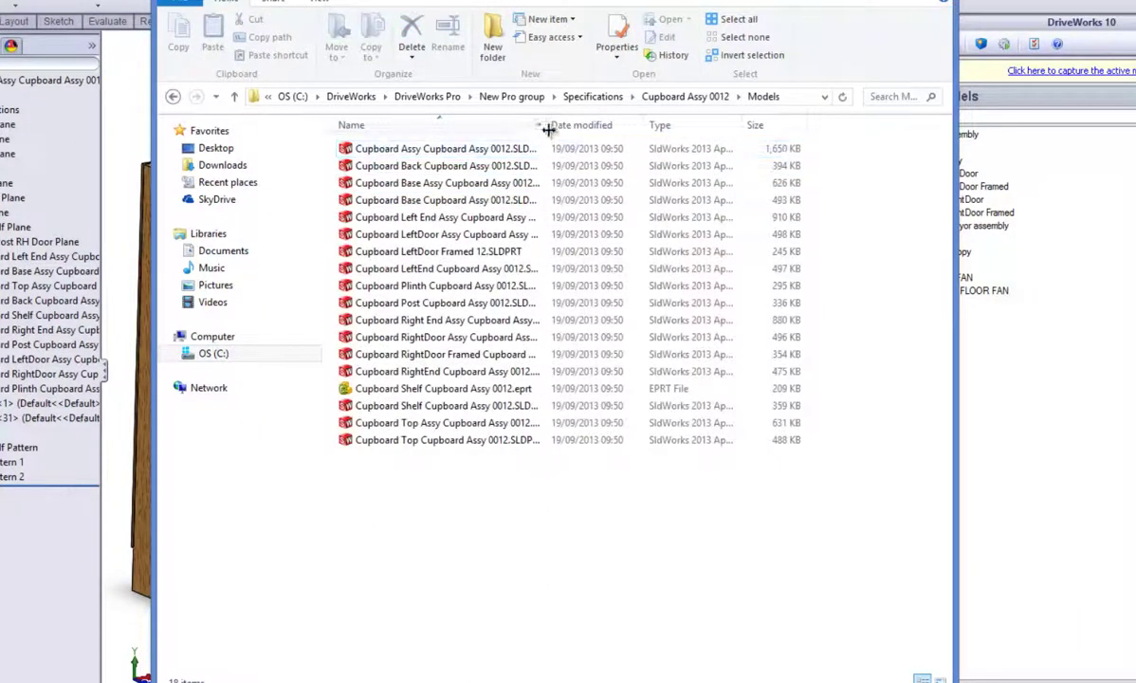
left_click_drag(564, 128, 615, 128)
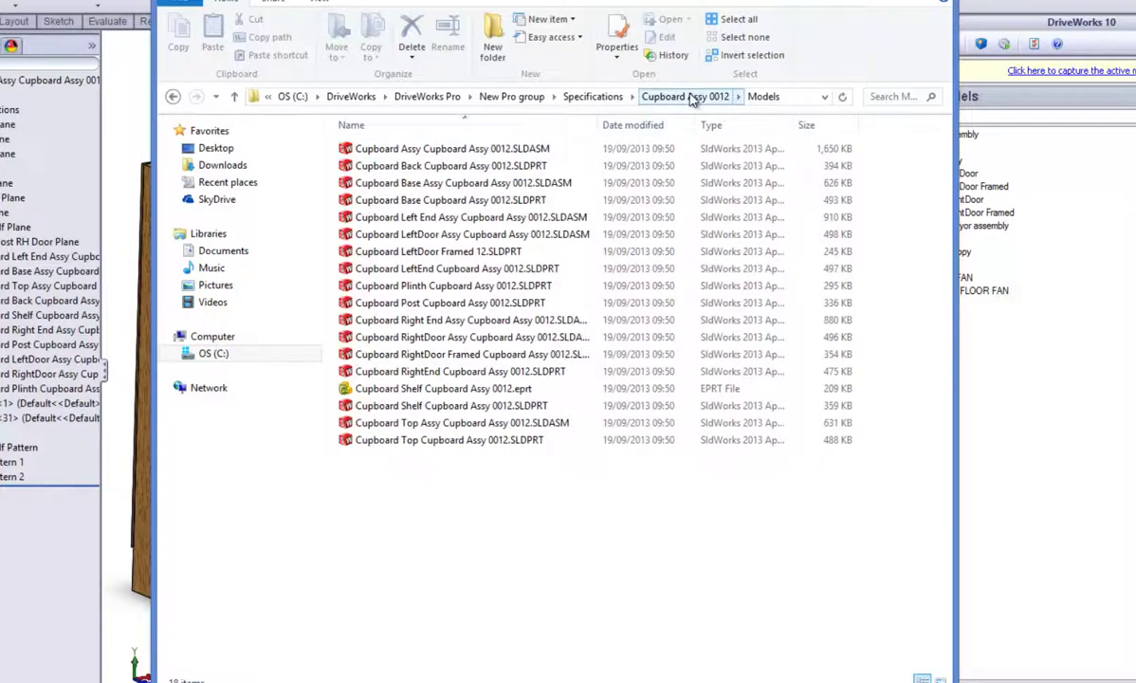
left_click(693, 97)
left_click(394, 168)
double_click(395, 170)
double_click(394, 172)
key("BackSpace")
key("BackSpace")
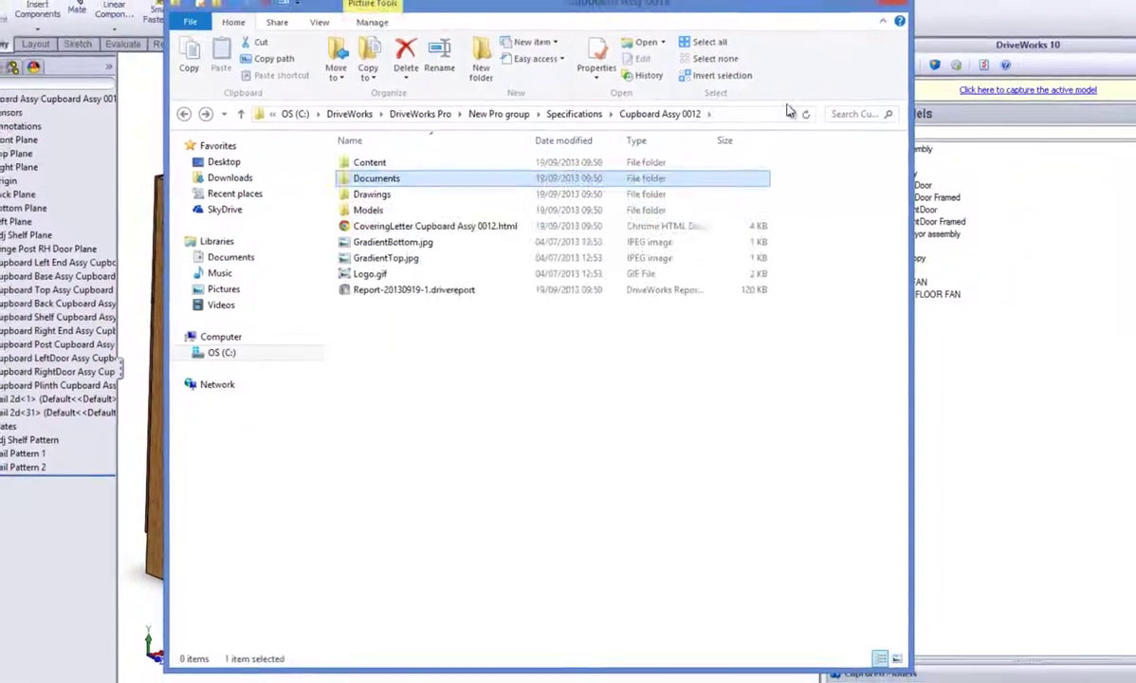
left_click(895, 4)
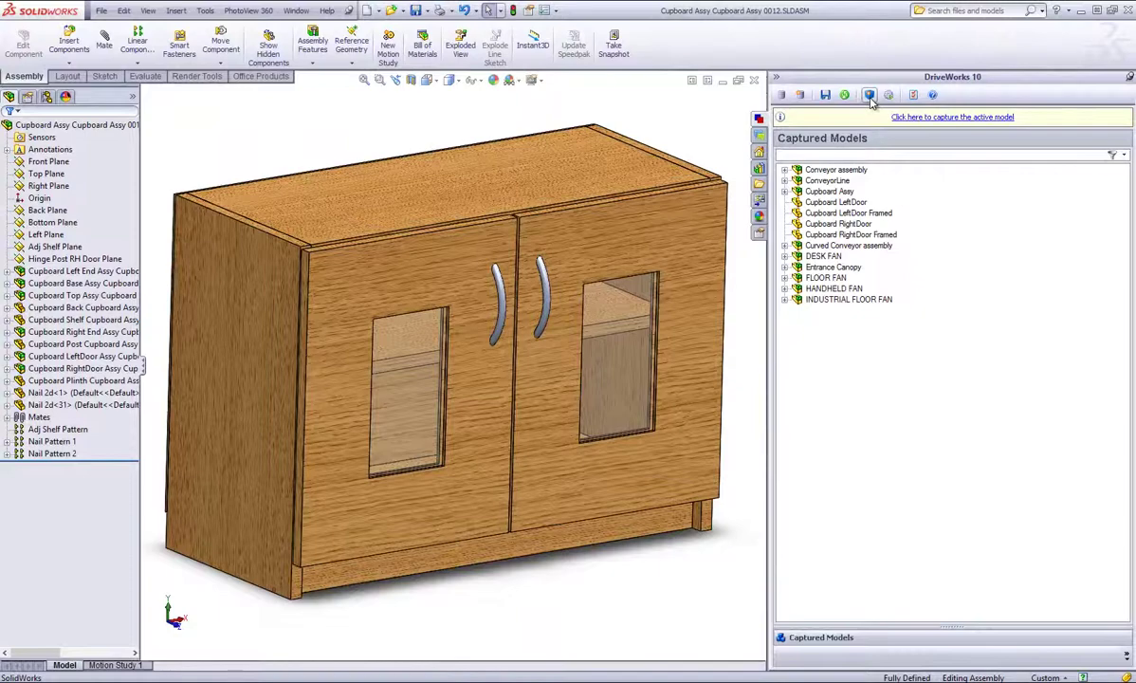
Step: Mark the Cupboard Assy 0012 model in Model Generation and generate it
left_click(869, 95)
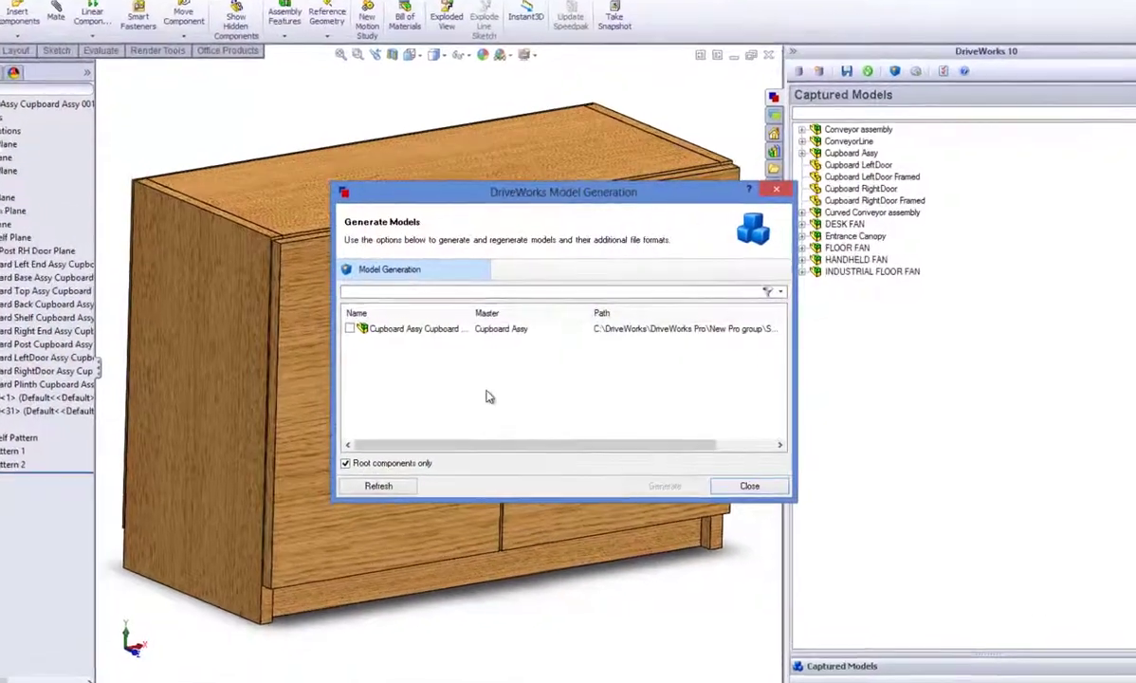
left_click_drag(467, 316, 528, 317)
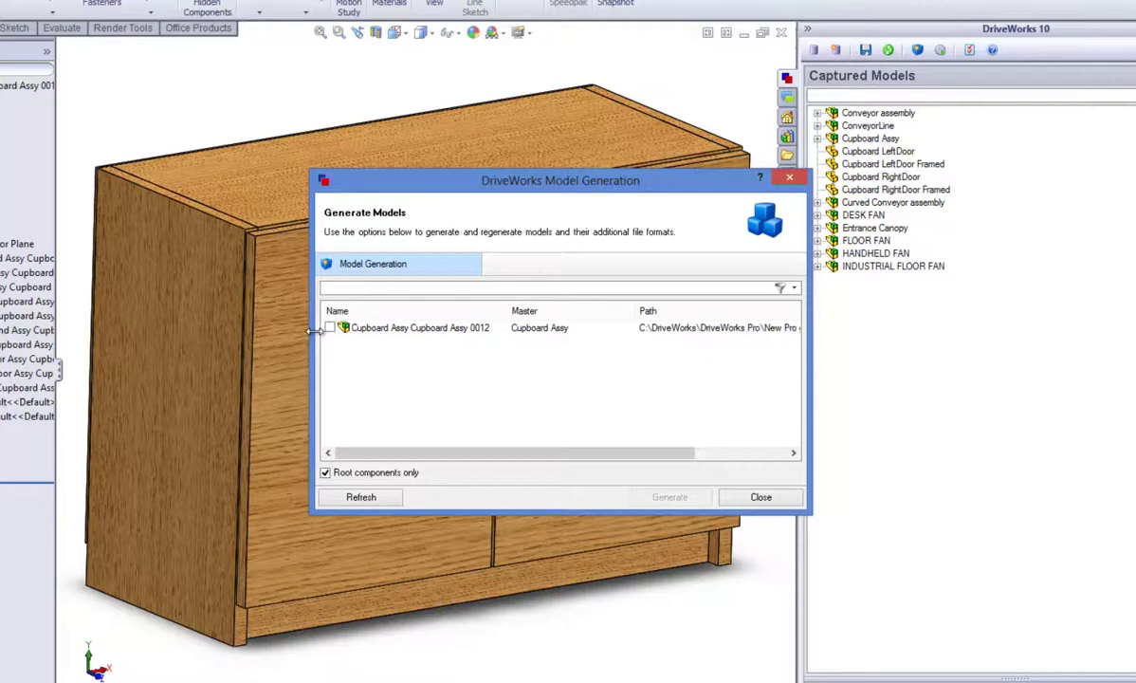
left_click(329, 327)
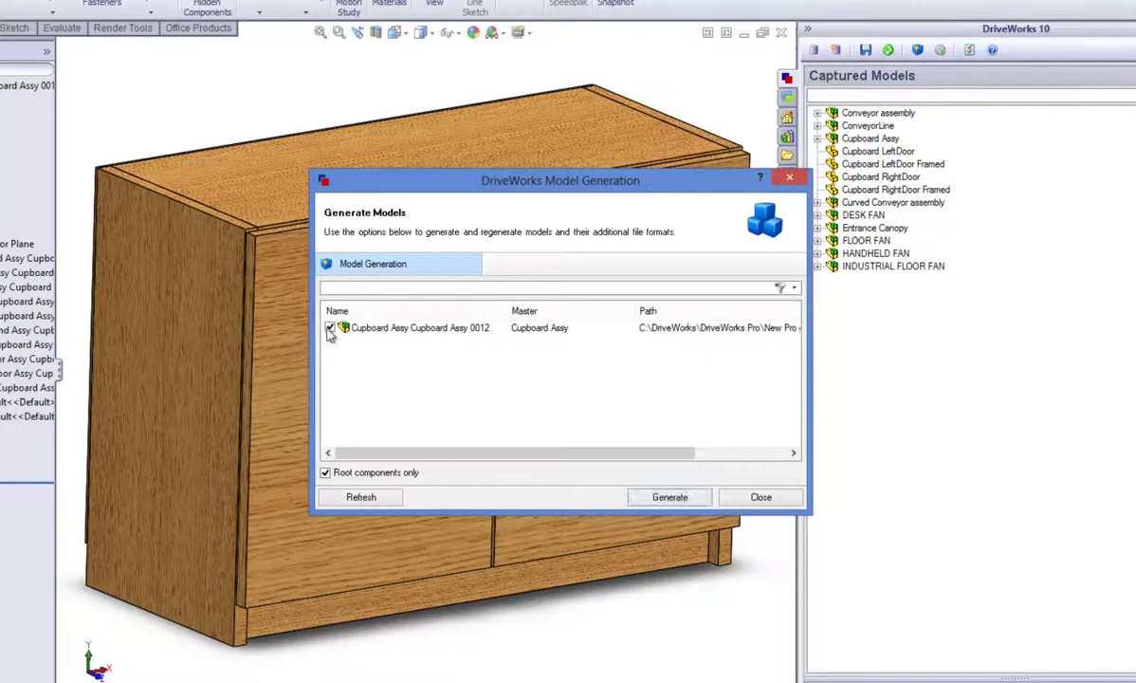
left_click(669, 497)
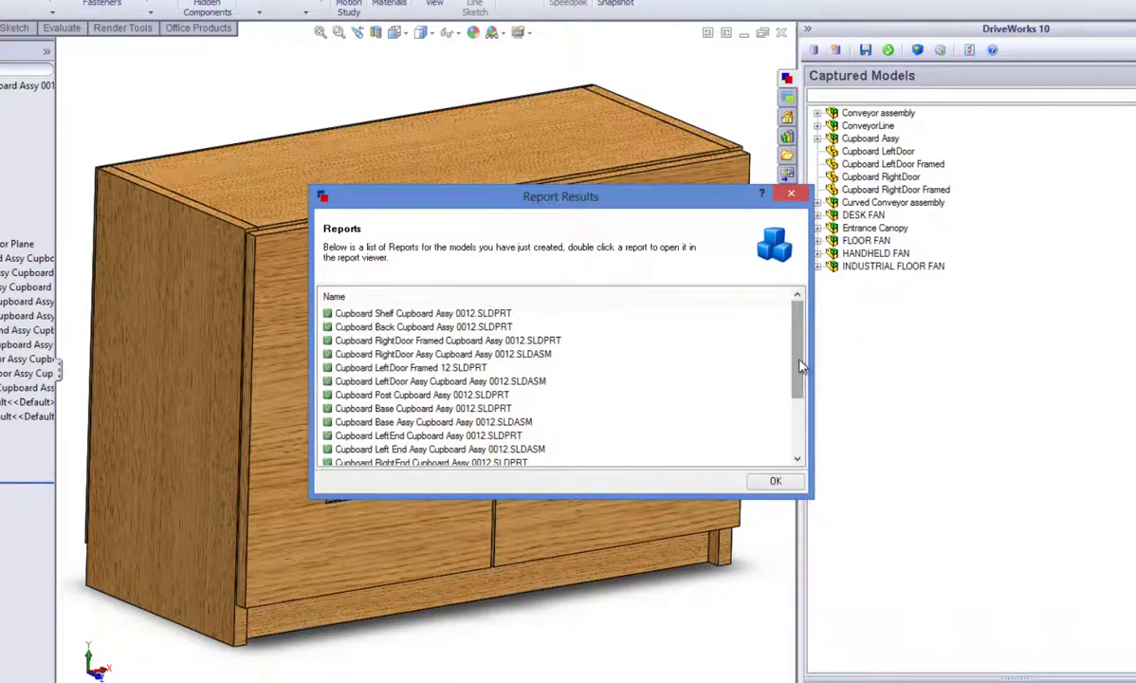
Step: Review the shelf and back panel reports, then dismiss the results and close Model Generation
scroll(799, 372, "down", 2)
scroll(799, 372, "up", 2)
left_click(499, 313)
left_click(498, 327)
left_click(775, 481)
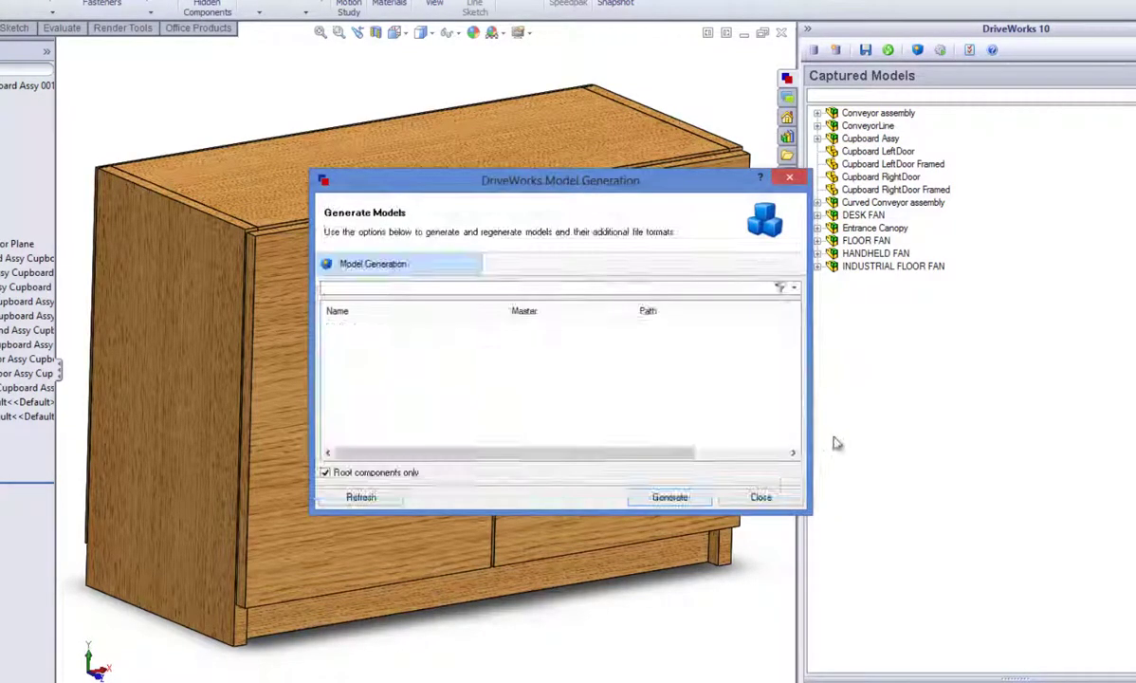
left_click(761, 497)
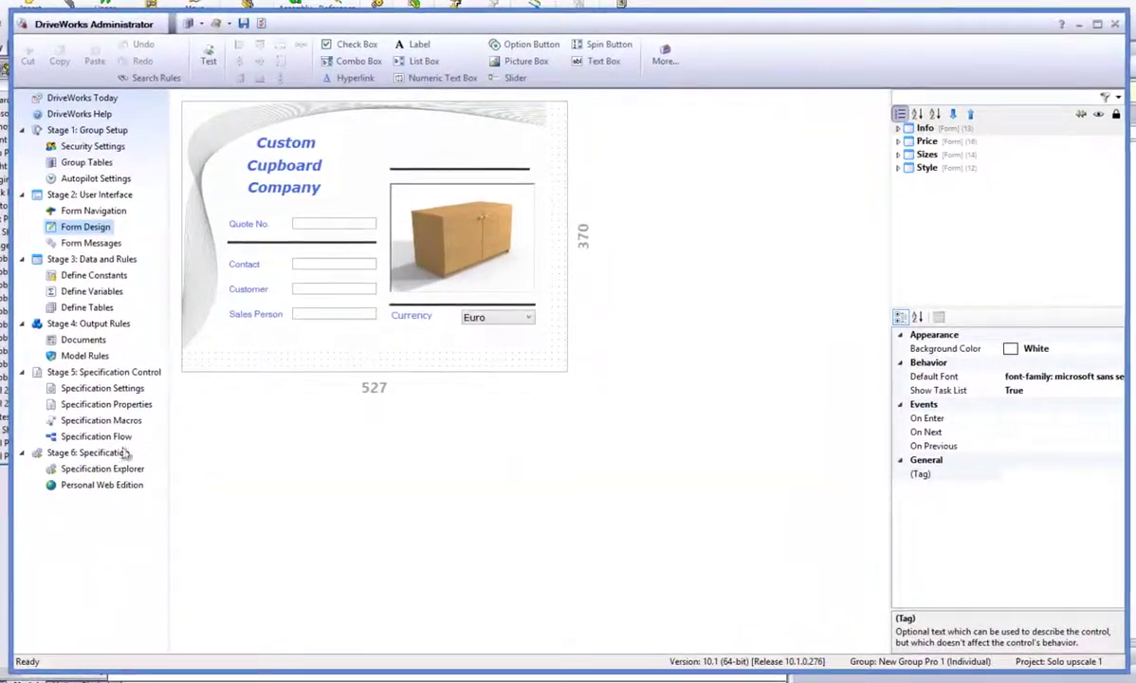
Step: Refresh the Specification Explorer and select the Cupboard Assy 0012 specification
left_click(107, 469)
left_click(246, 59)
left_click(323, 128)
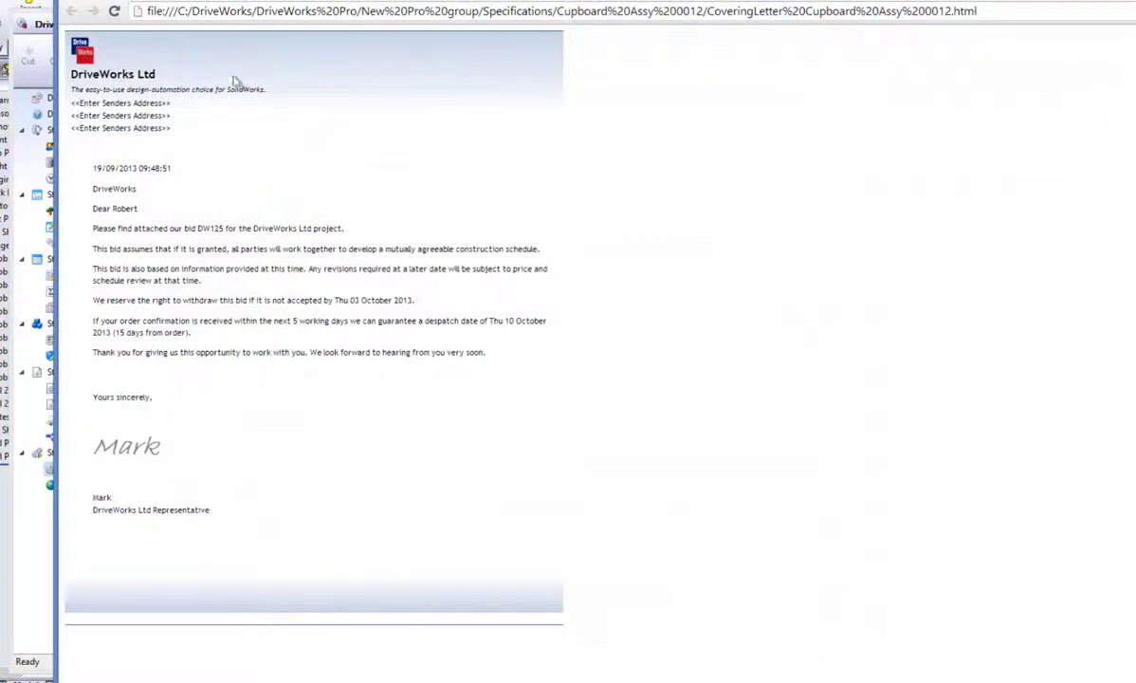
Step: Read the covering letter's greeting and signature, close it, and pick the Starting Specification report
left_click_drag(123, 209, 92, 189)
left_click_drag(155, 452, 93, 446)
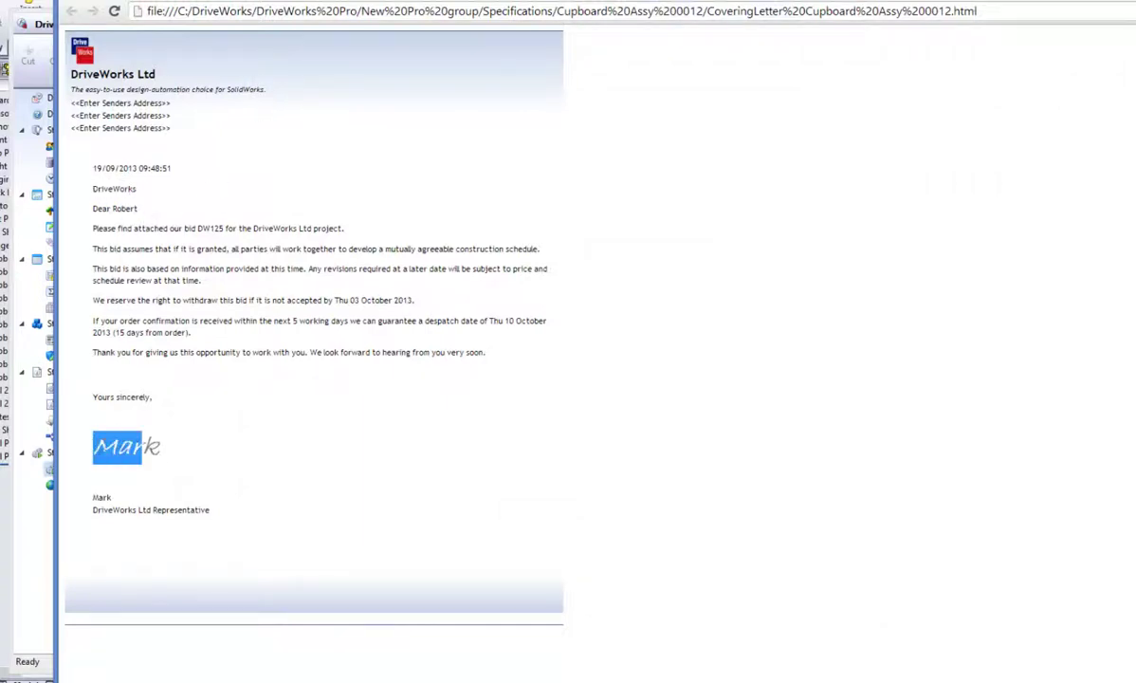
left_click(232, 185)
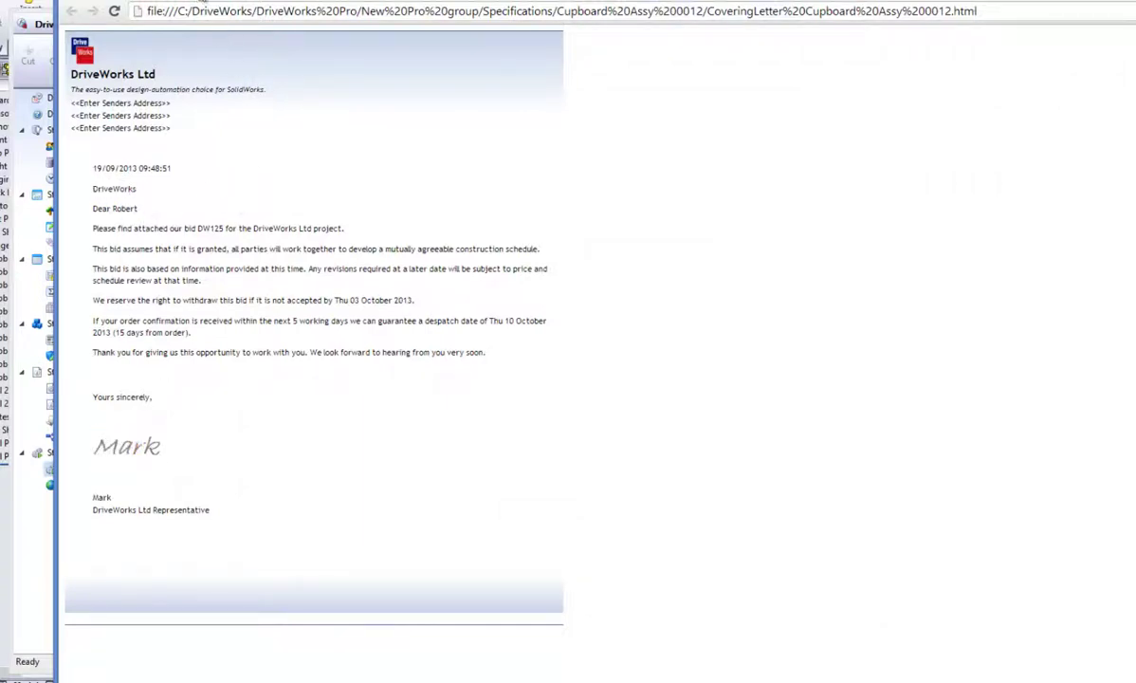
key("ctrl+w")
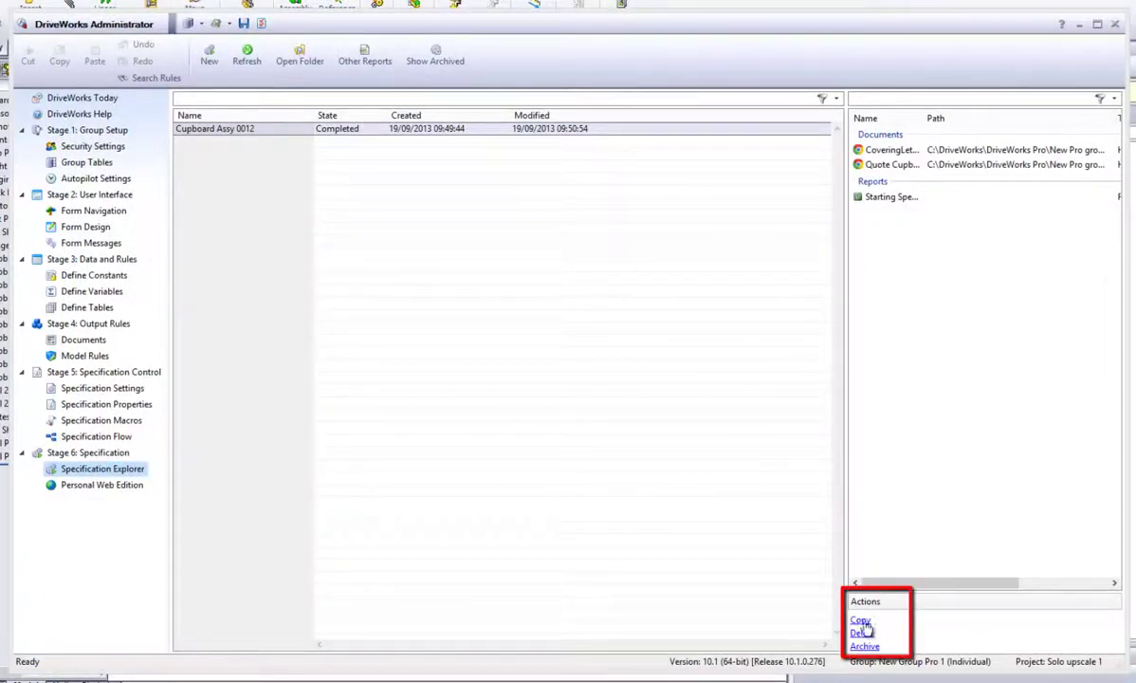
left_click(877, 196)
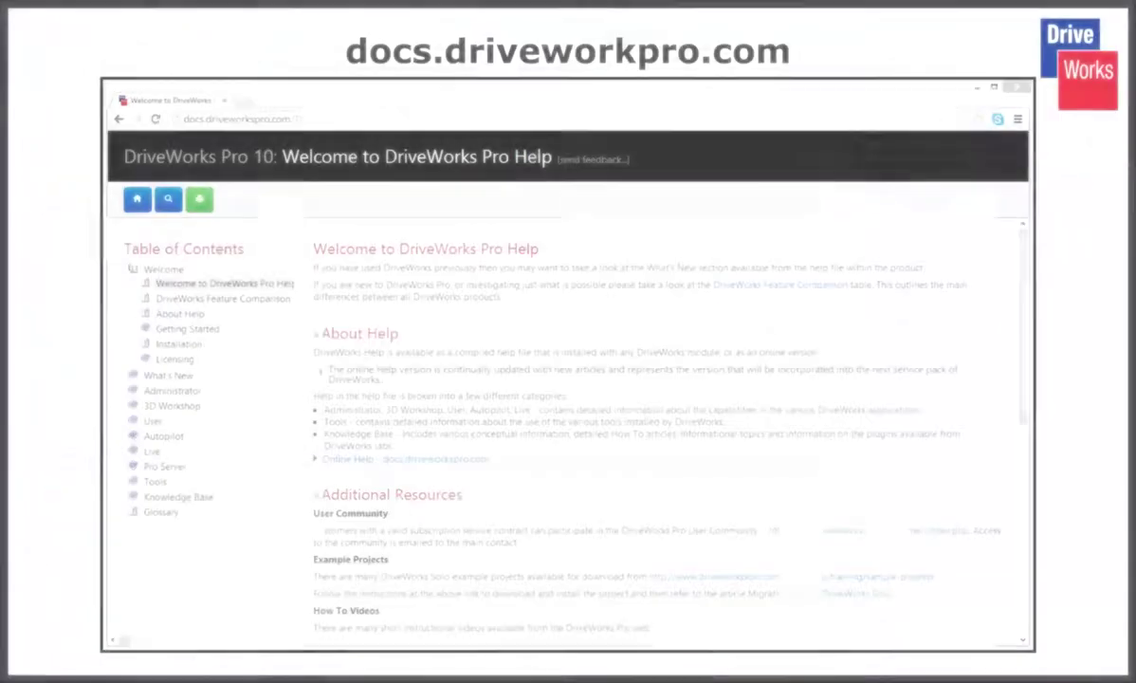